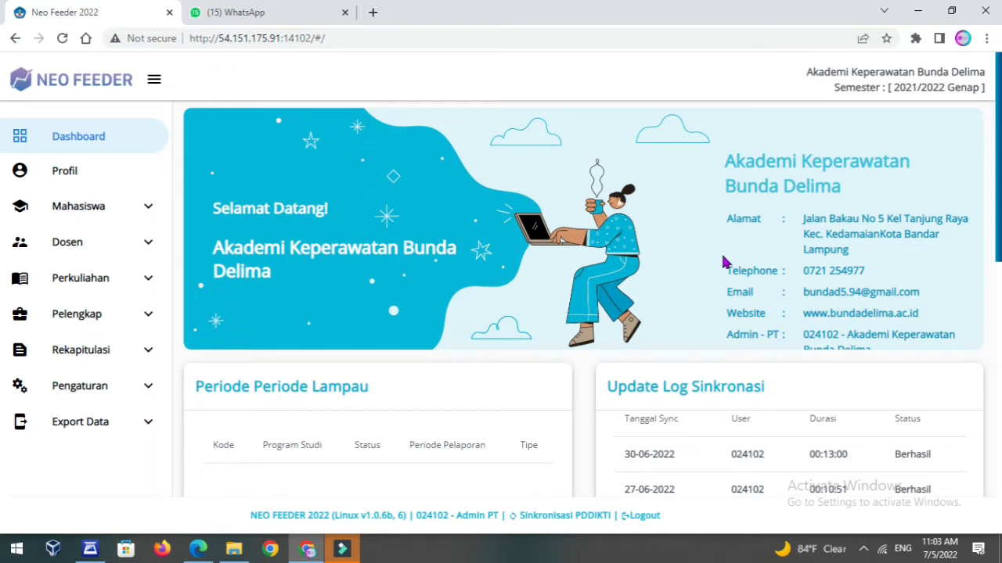
# Tick the Checkpoint I (Rencana Studi) completion declaration for all study programs, and open its date calendar and close it without choosing a date
pyautogui.scroll(-5, 869, 262)
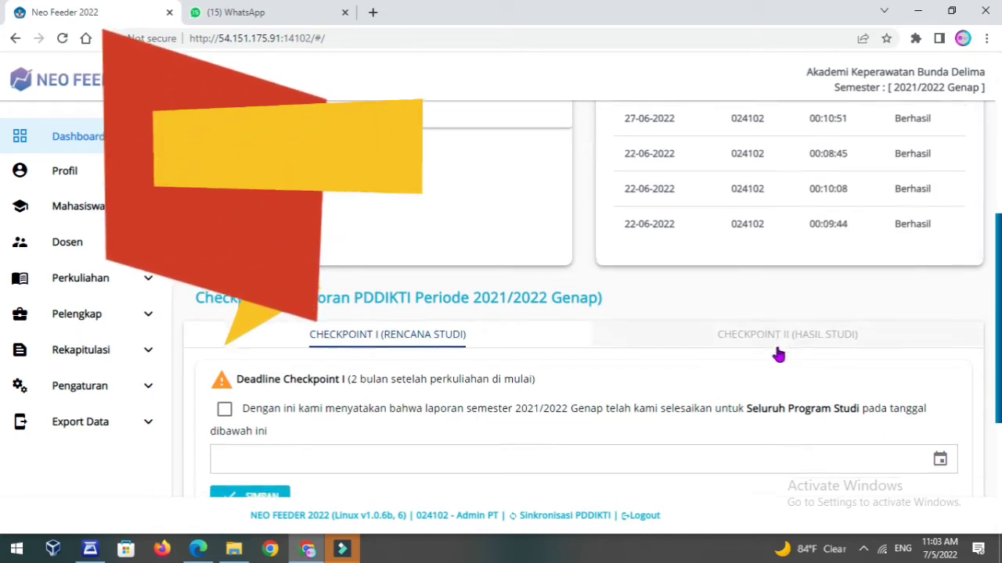
pyautogui.scroll(-1, 595, 336)
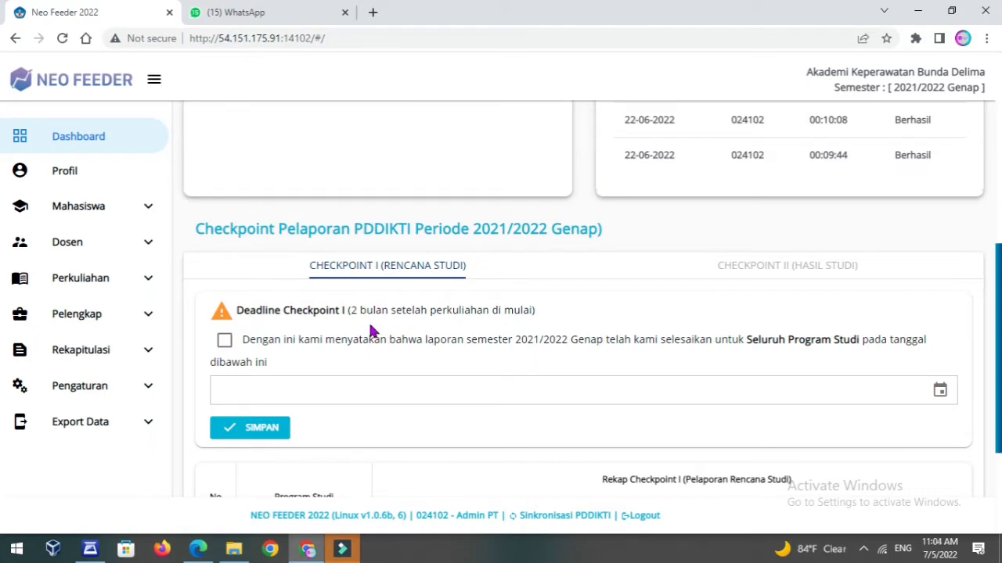
pyautogui.click(225, 344)
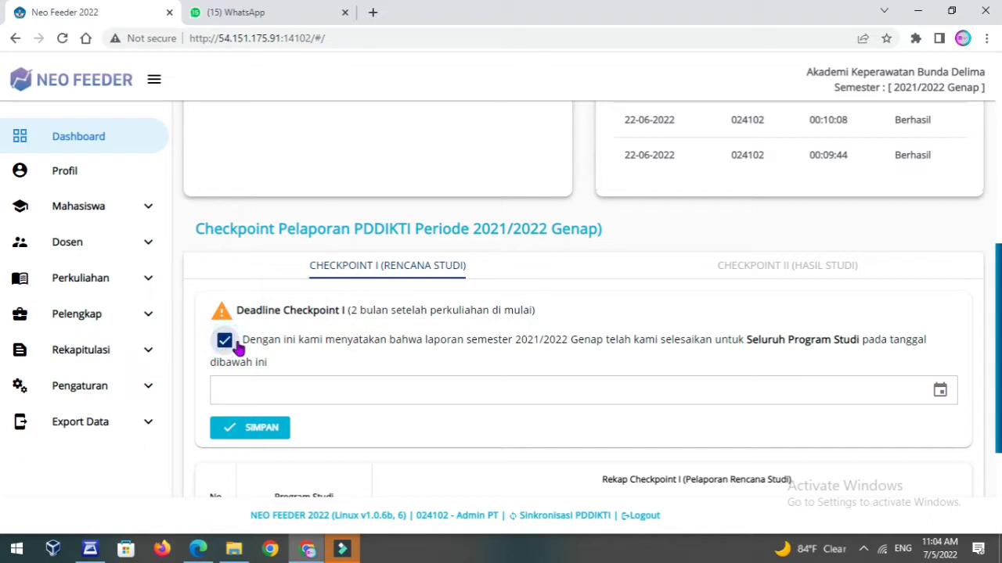
pyautogui.click(940, 390)
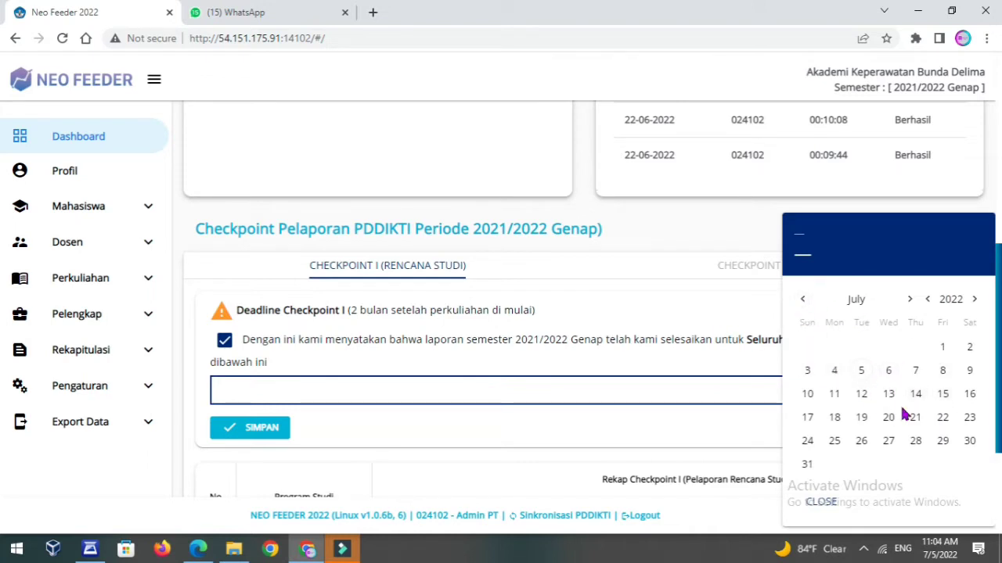
pyautogui.scroll(-1, 906, 412)
pyautogui.scroll(-1, 900, 403)
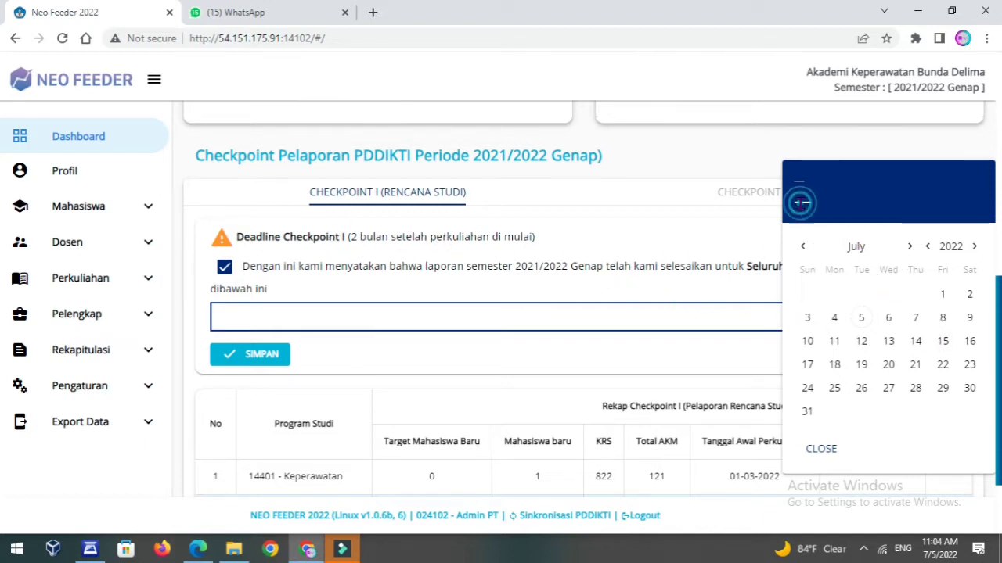
pyautogui.click(821, 448)
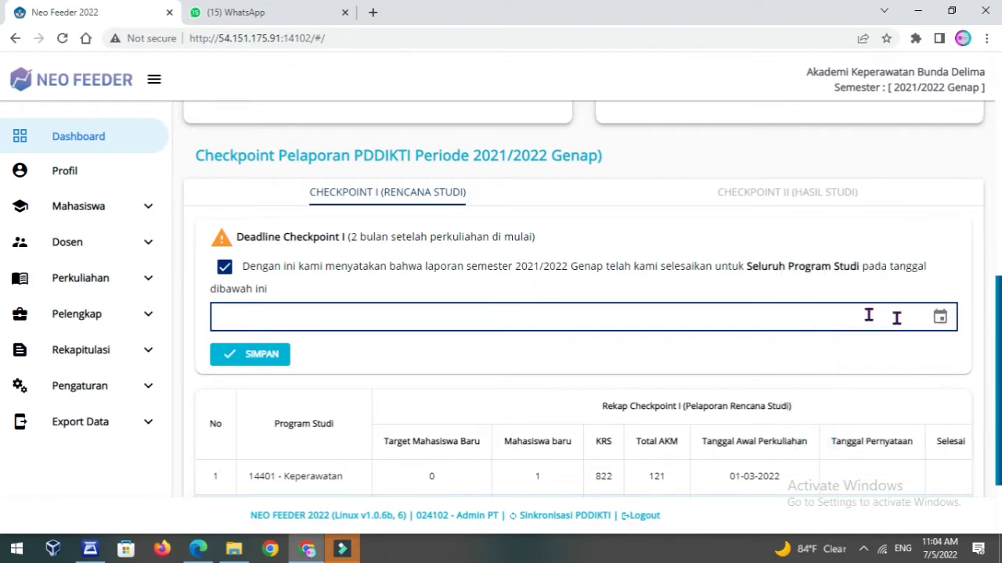
# Switch to Checkpoint II (Hasil Studi), tick its completion declaration, and open and dismiss its date calendar without choosing a date
pyautogui.scroll(1, 807, 253)
pyautogui.click(789, 272)
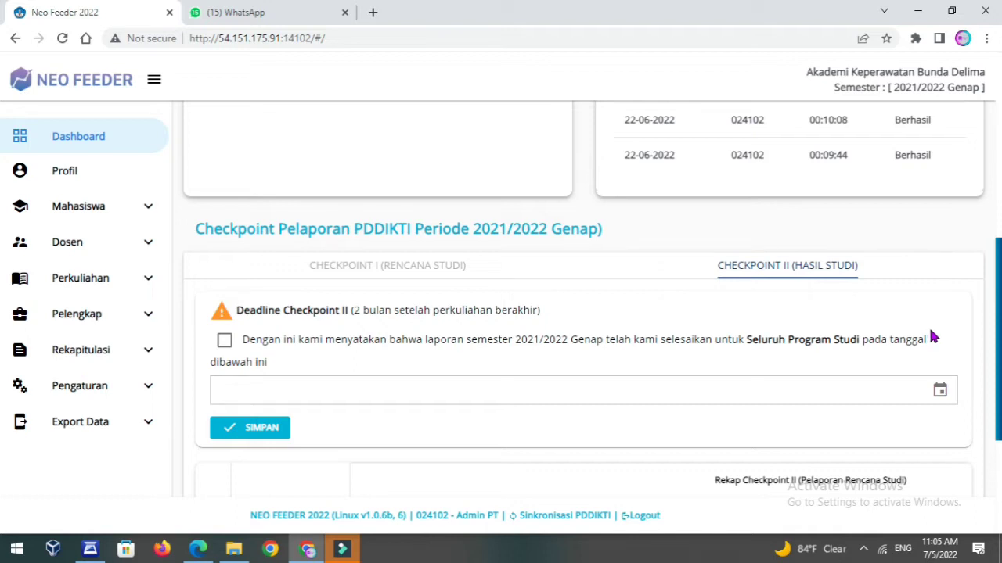
pyautogui.click(225, 342)
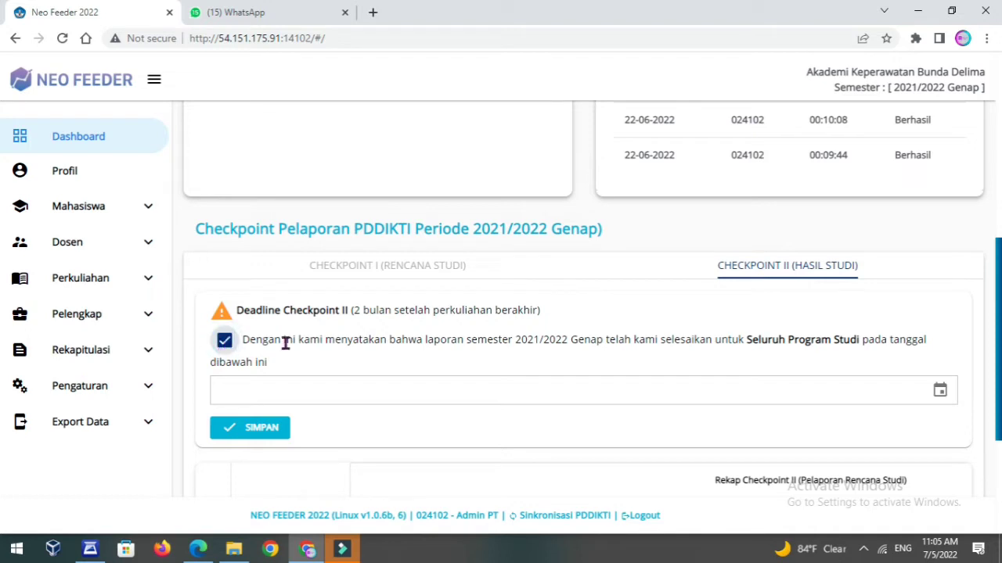
pyautogui.click(940, 393)
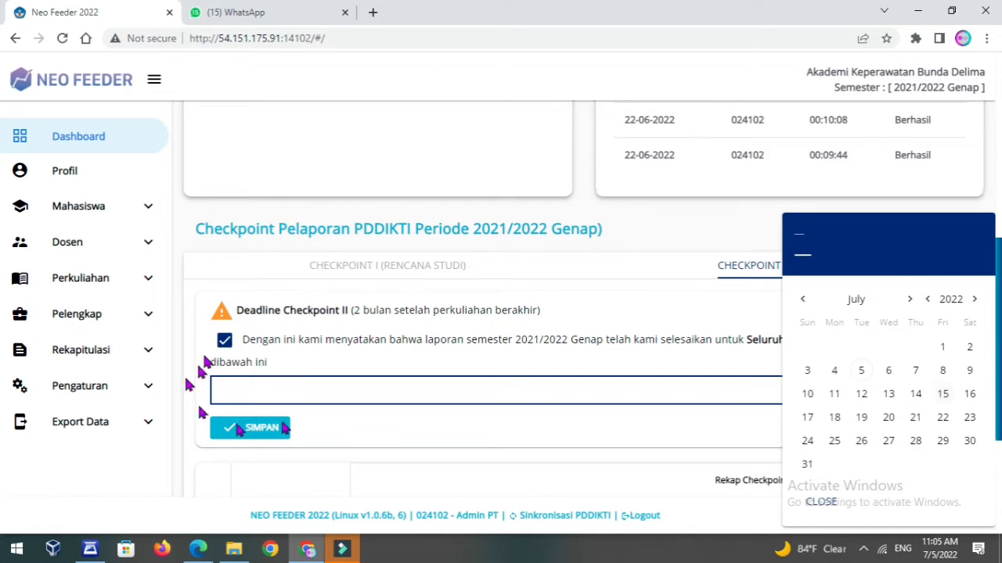
pyautogui.click(331, 425)
# Review the Checkpoint II recap table per study program and the synchronization log on the dashboard
pyautogui.scroll(-2, 530, 415)
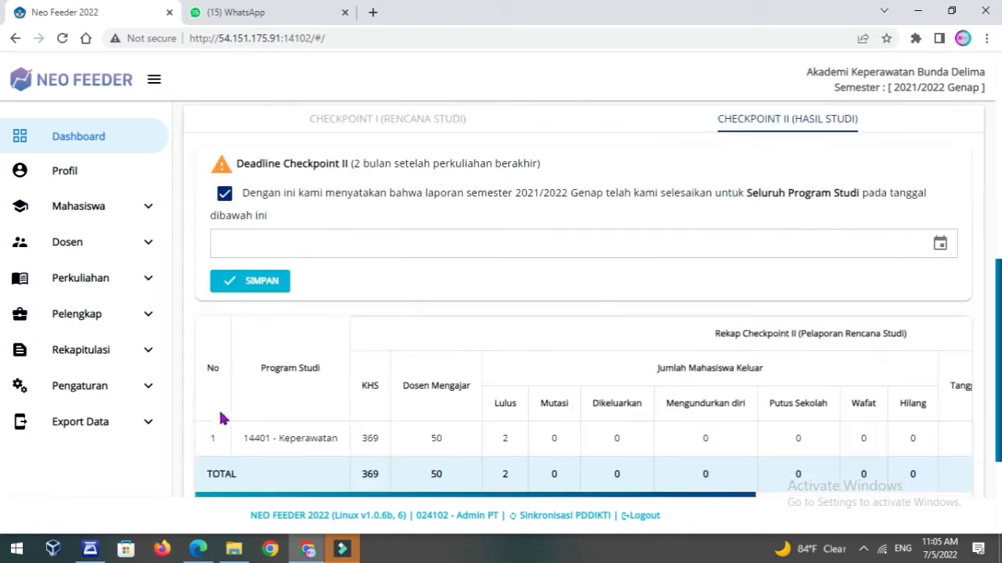
pyautogui.scroll(-1, 504, 454)
pyautogui.scroll(4, 521, 377)
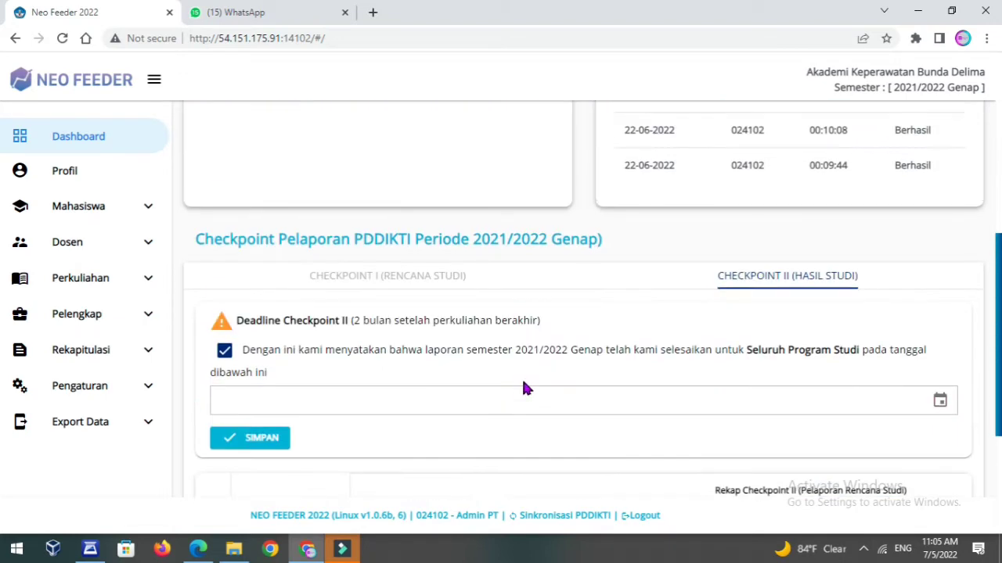
pyautogui.scroll(2, 592, 384)
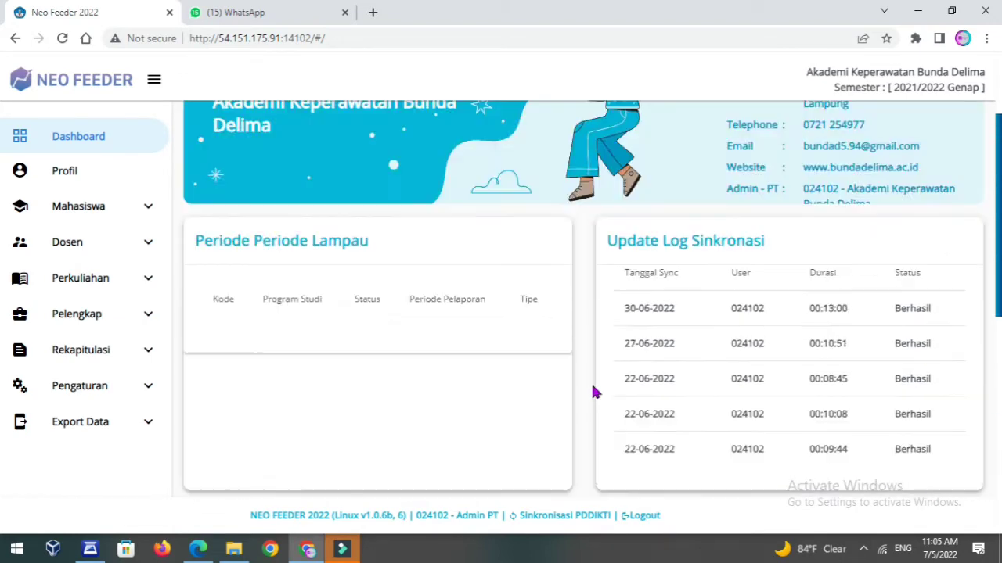
pyautogui.scroll(-3, 592, 388)
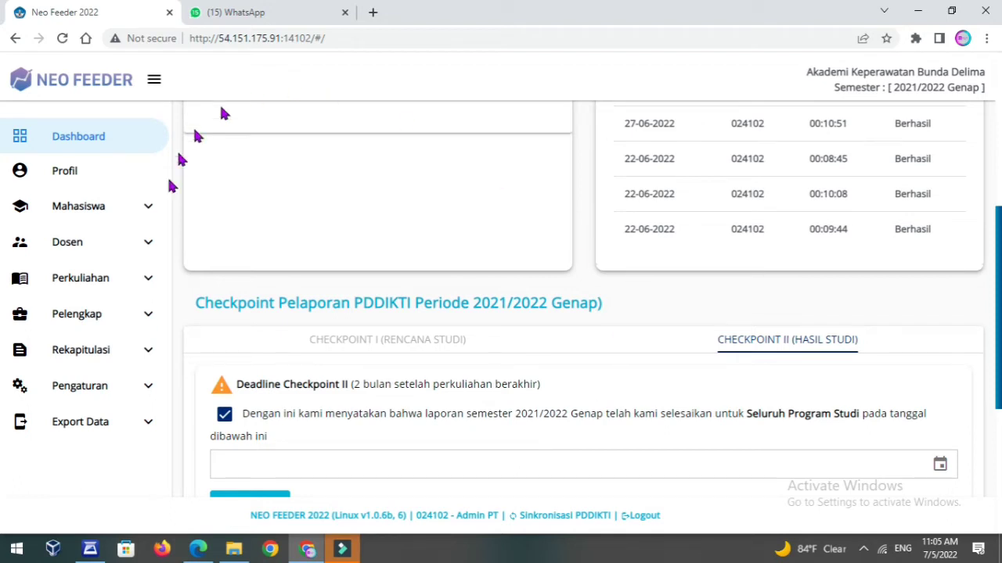
# Open the Pengaturan Periode Perkuliahan page under Pelengkap
pyautogui.click(135, 285)
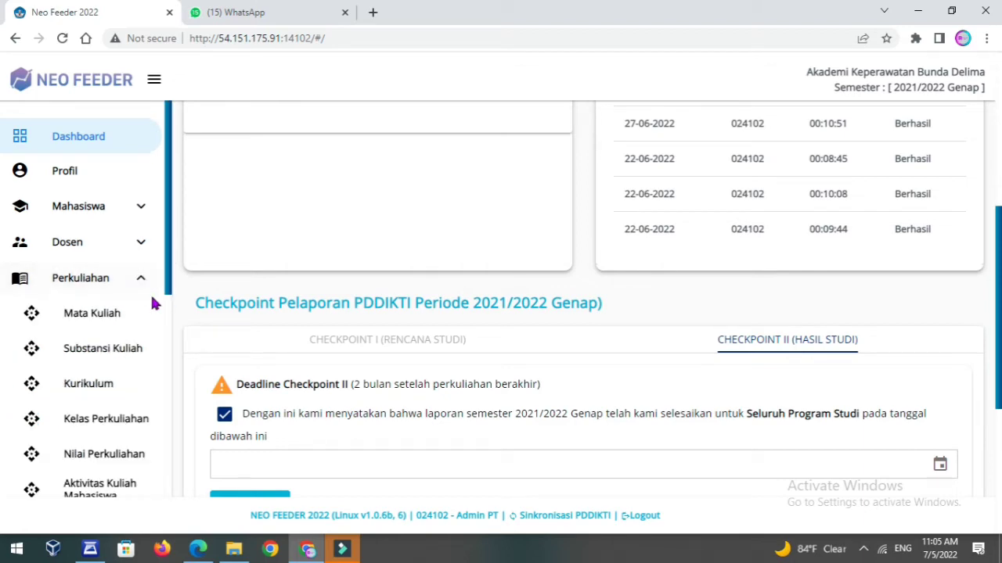
pyautogui.scroll(-3, 133, 454)
pyautogui.scroll(-3, 125, 428)
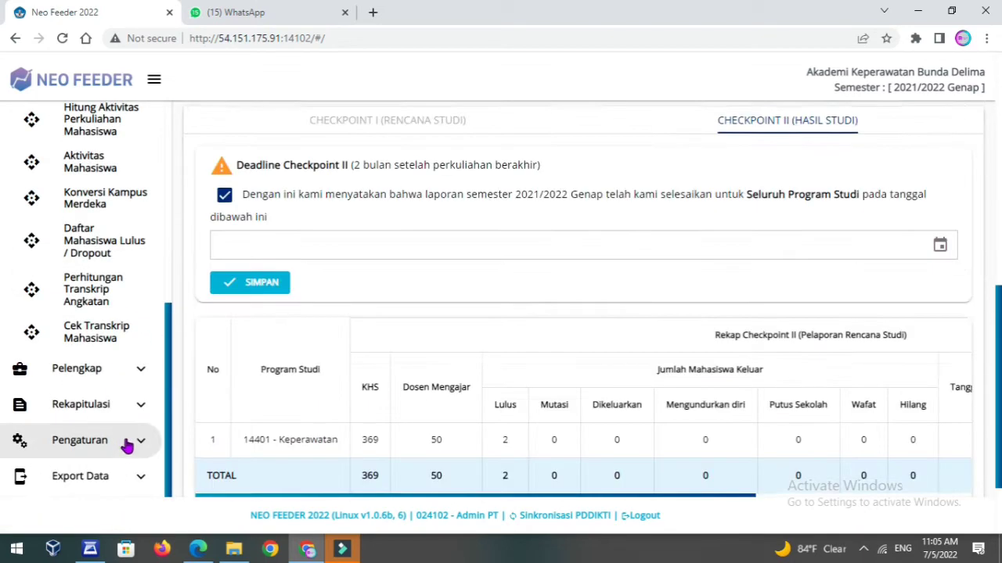
pyautogui.click(112, 371)
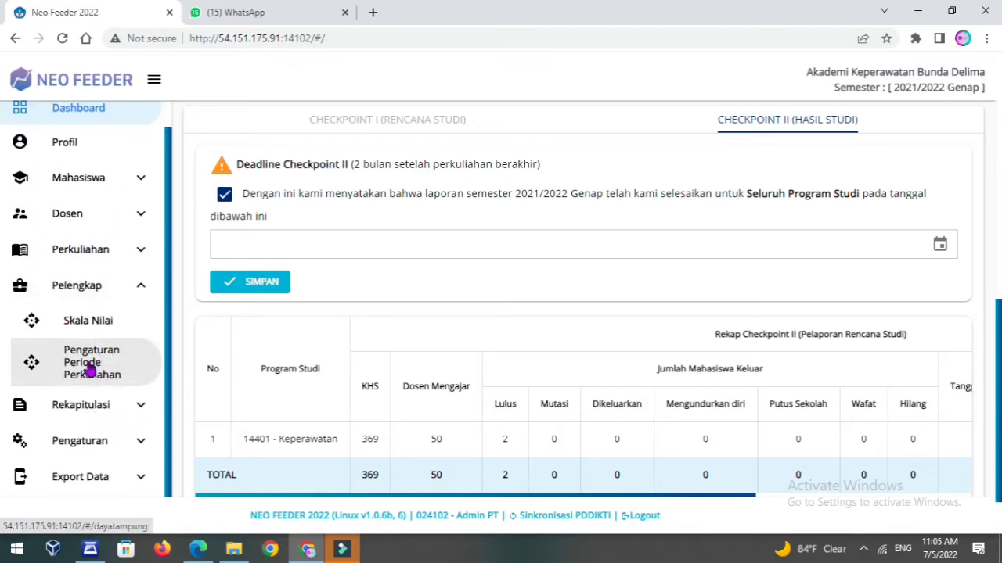
pyautogui.click(90, 366)
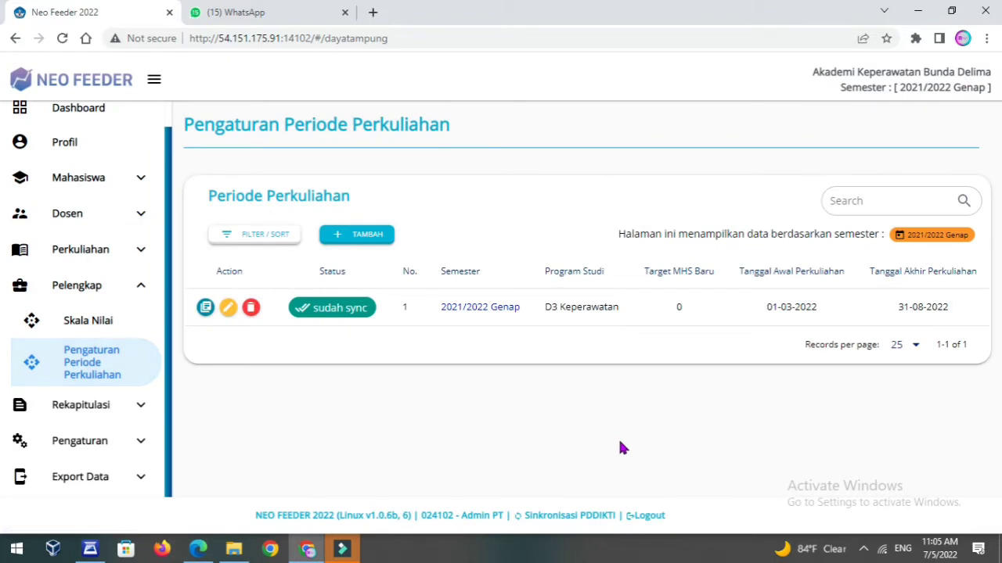
# Remove the 2021/2022 Genap semester filter from the Periode Perkuliahan list and apply the change
pyautogui.click(284, 233)
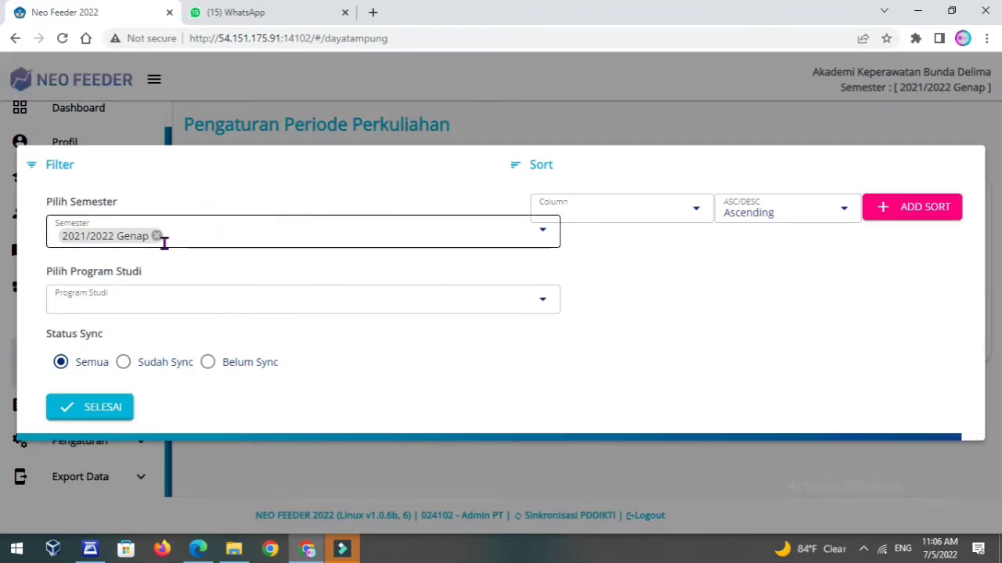
pyautogui.click(156, 237)
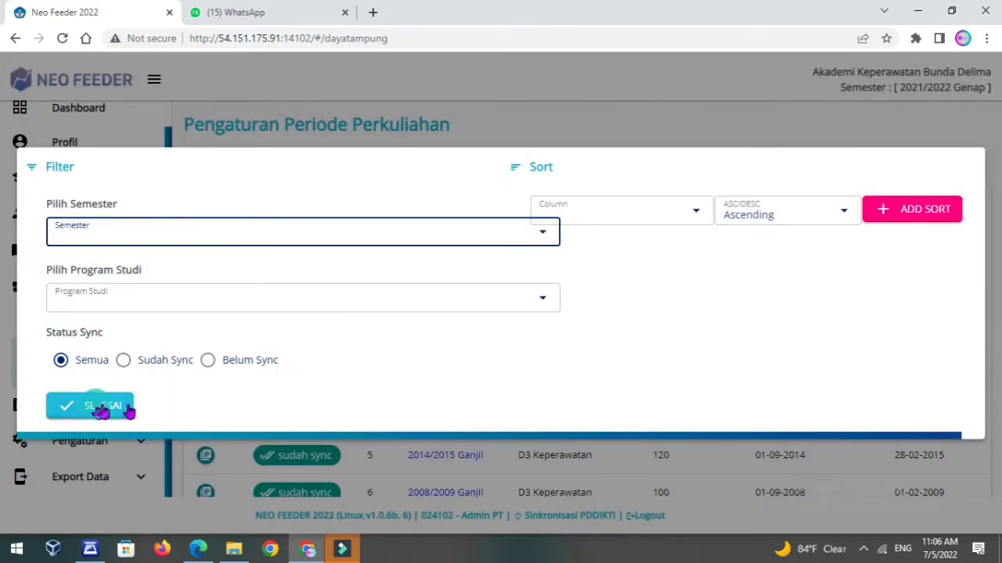
pyautogui.click(125, 407)
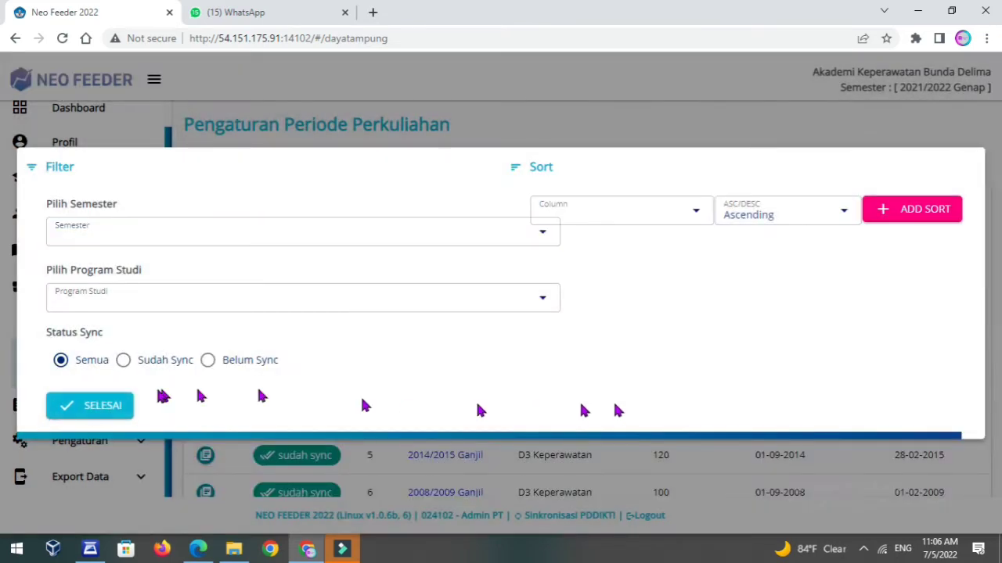
pyautogui.click(104, 408)
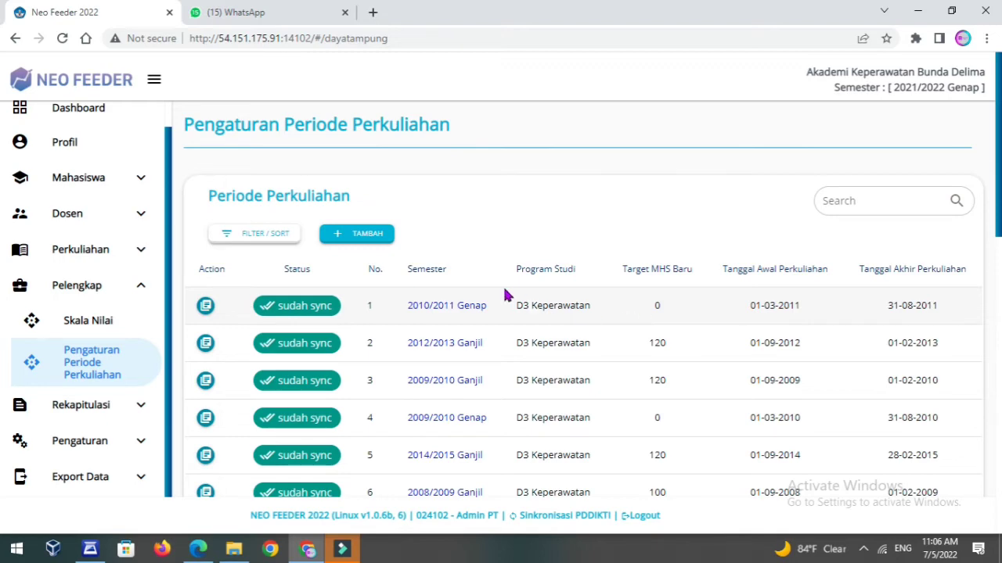
# Go to the second page of the lecture periods and examine the start and end dates of the 2021/2022 semesters
pyautogui.scroll(-10, 508, 342)
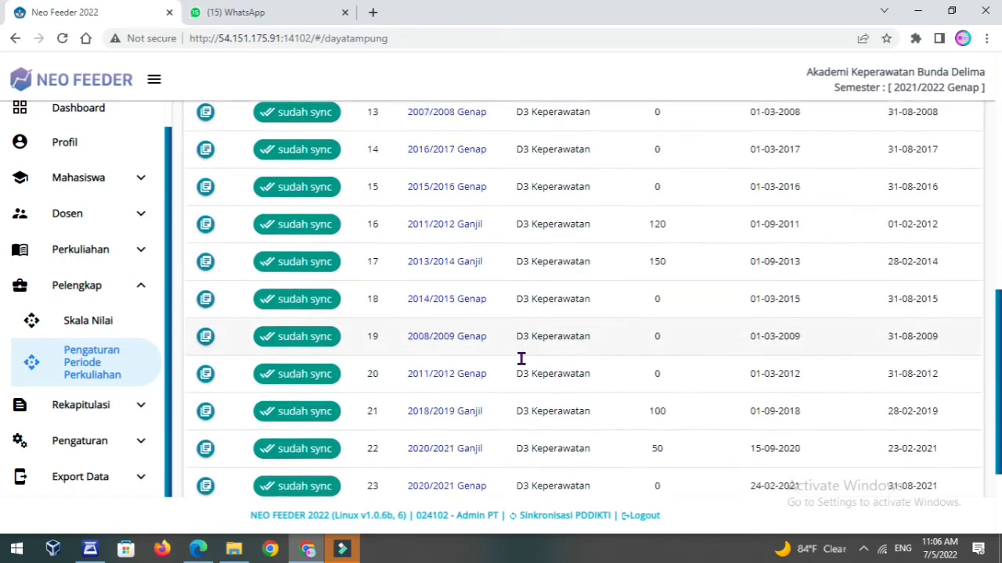
pyautogui.click(959, 467)
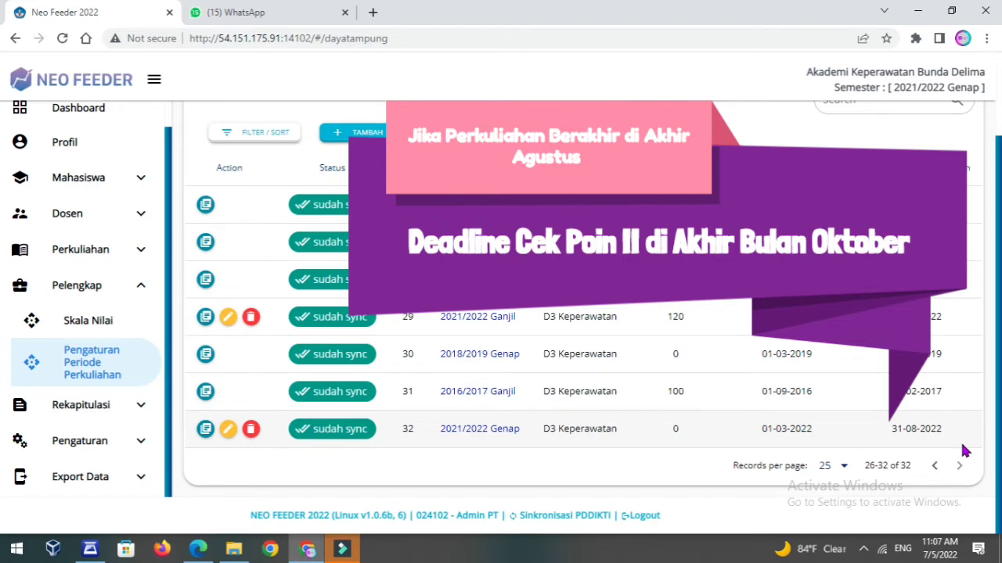
pyautogui.scroll(2, 570, 390)
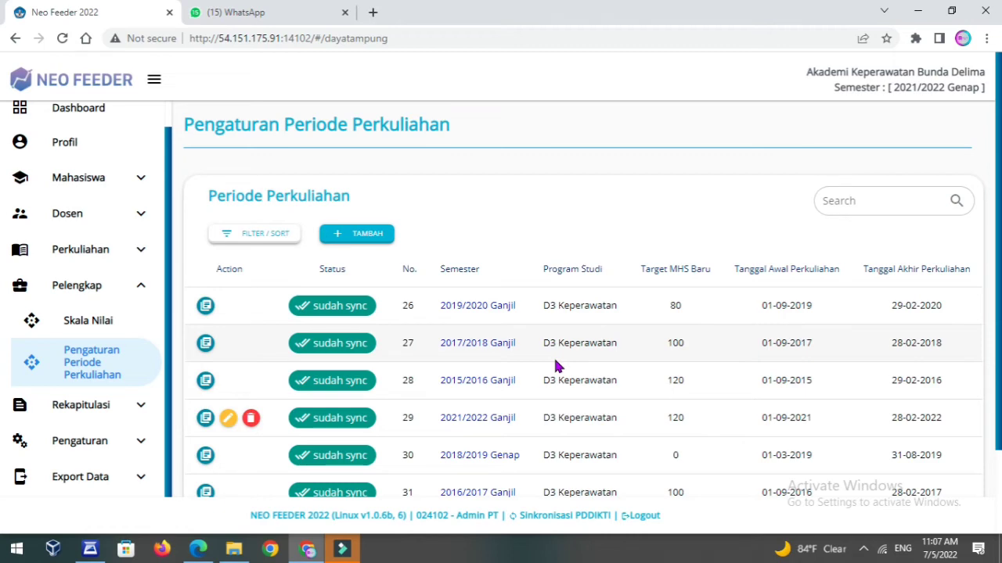
pyautogui.scroll(-2, 651, 371)
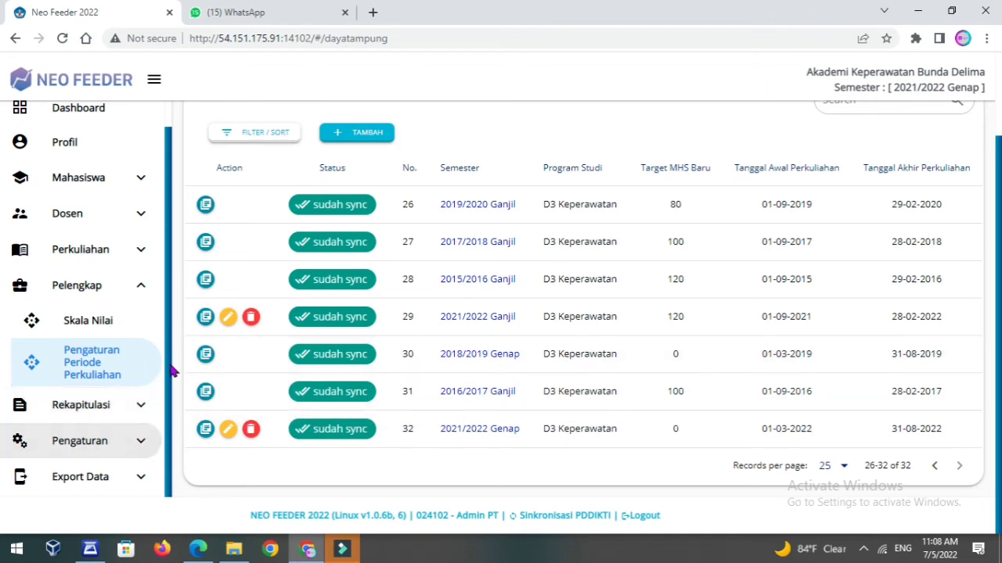
pyautogui.click(112, 373)
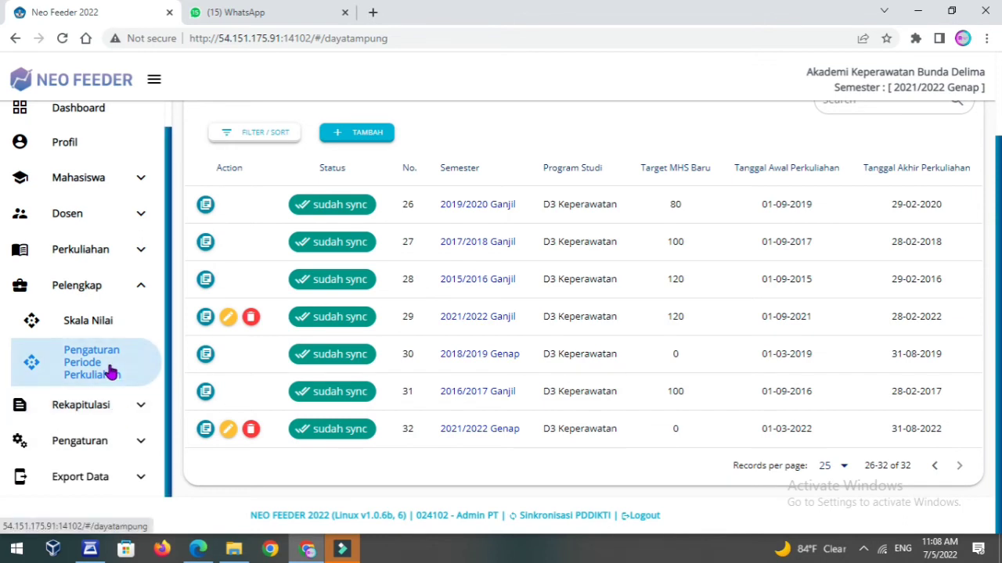
# Return to the dashboard's Checkpoint I section, review its recap, and open and dismiss the declaration date calendar without choosing a date
pyautogui.scroll(1, 86, 195)
pyautogui.click(55, 138)
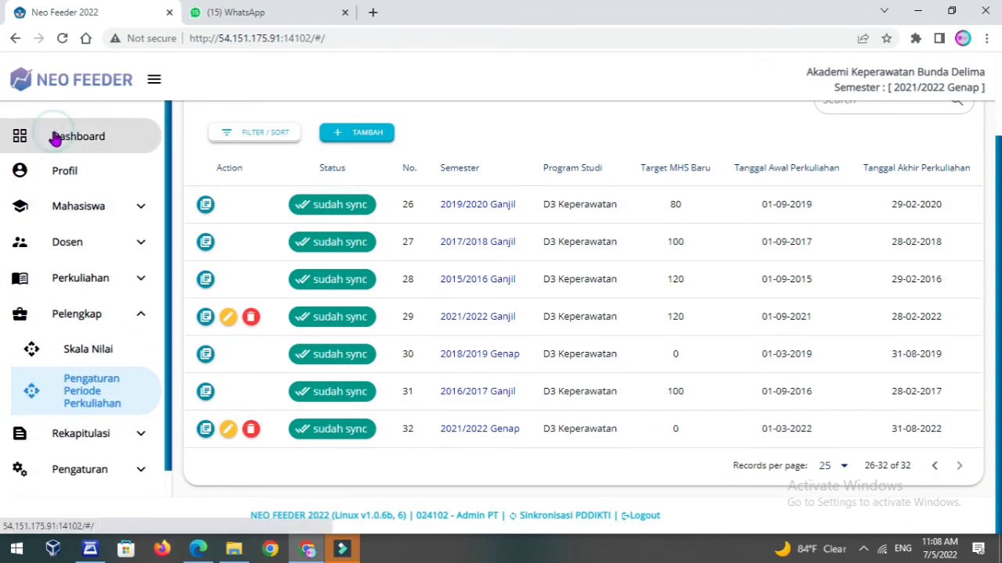
pyautogui.scroll(-5, 282, 156)
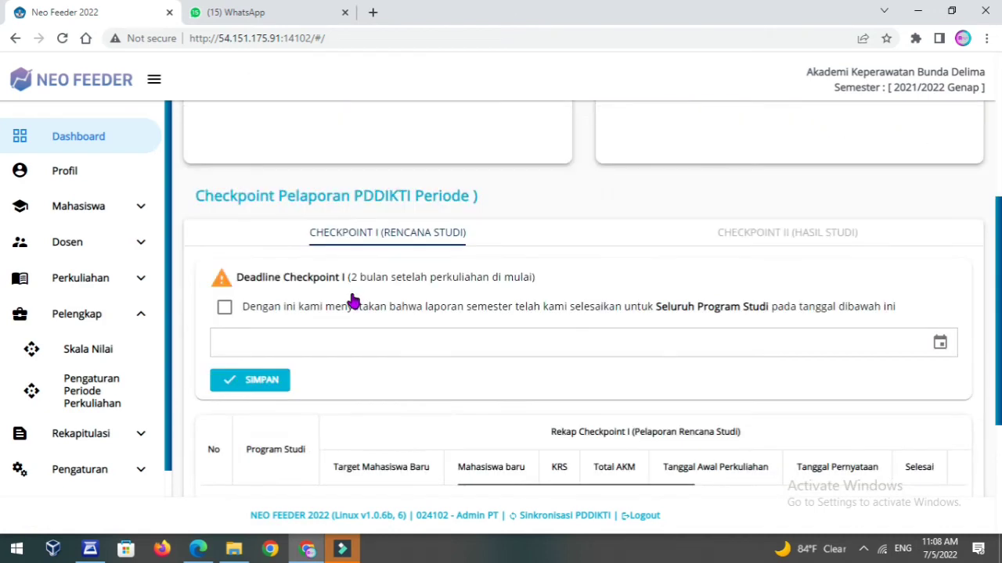
pyautogui.scroll(-1, 352, 301)
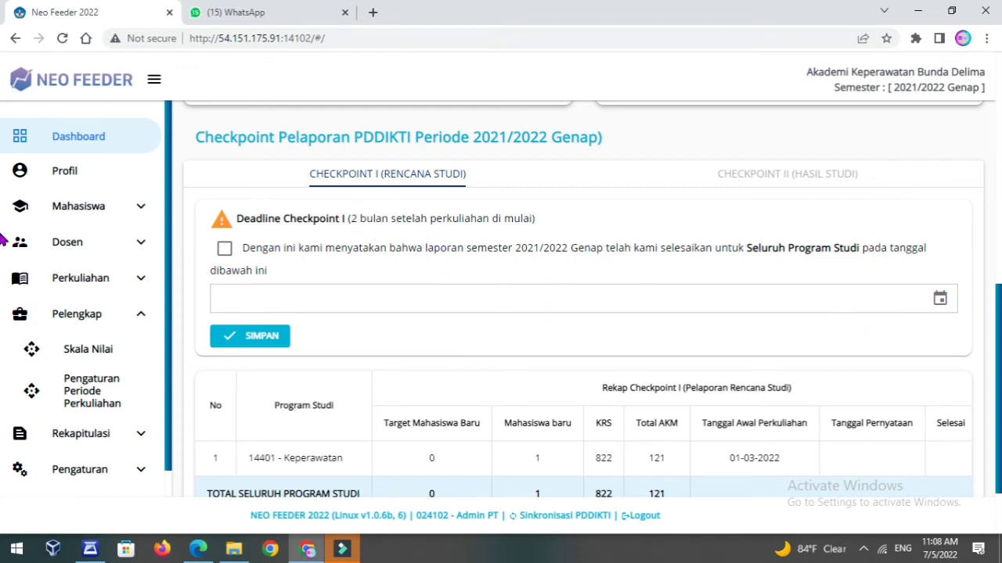
pyautogui.click(939, 301)
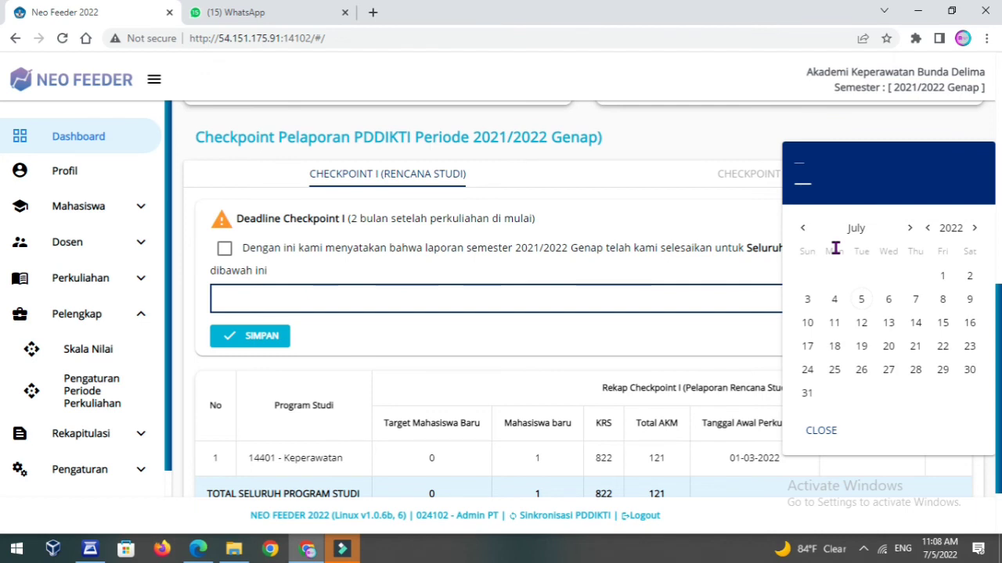
pyautogui.click(650, 206)
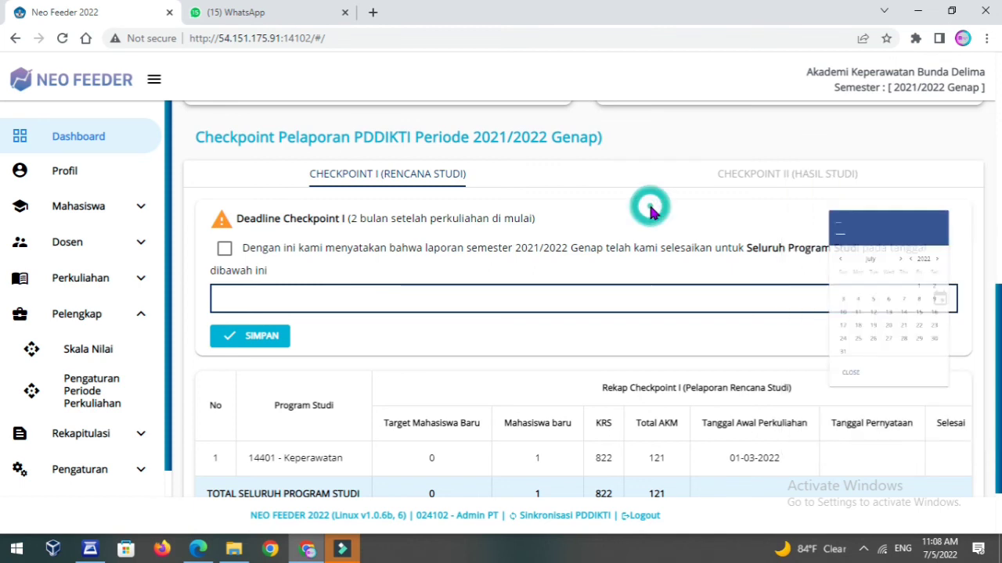